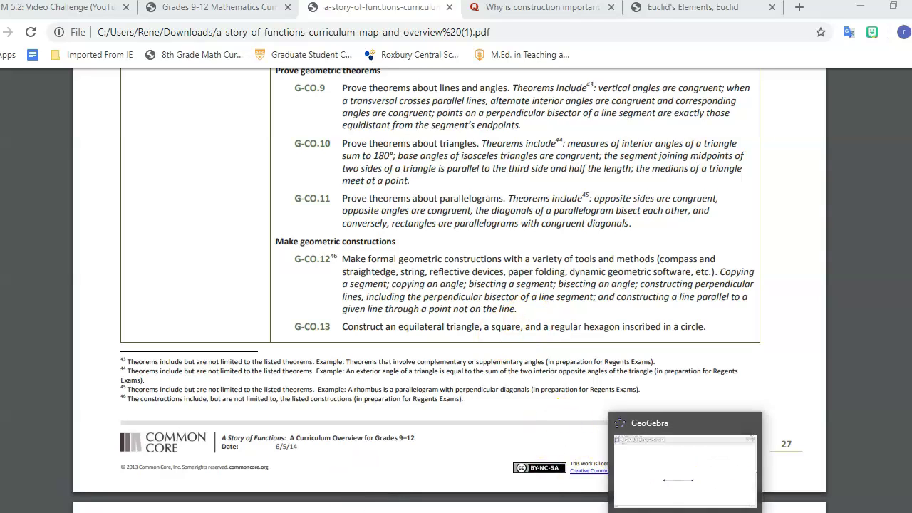
- Switch to GeoGebra and draw a circle centred at A with a radius longer than half of segment AB
left_click(578, 464)
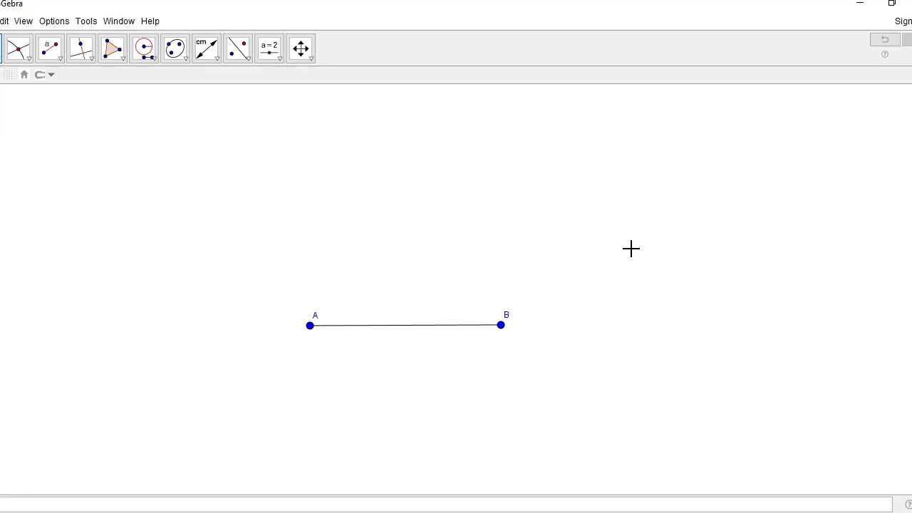
left_click(668, 283)
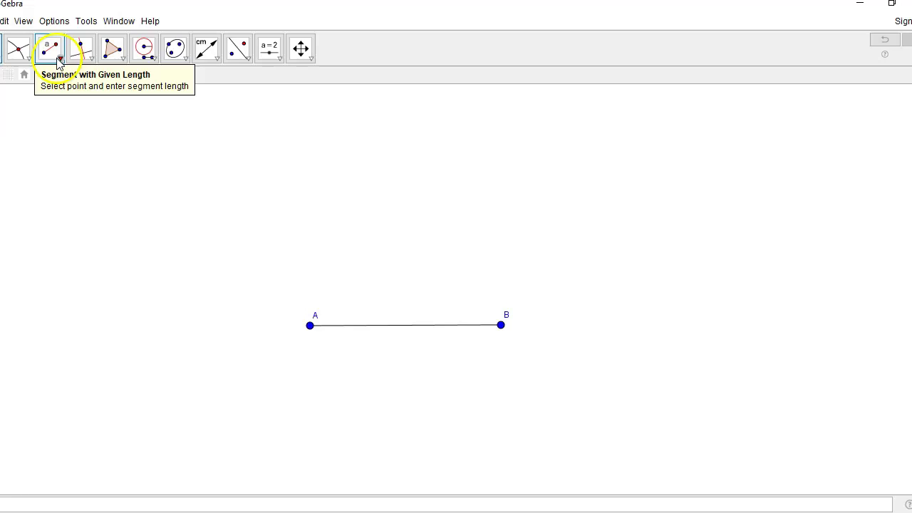
left_click(156, 61)
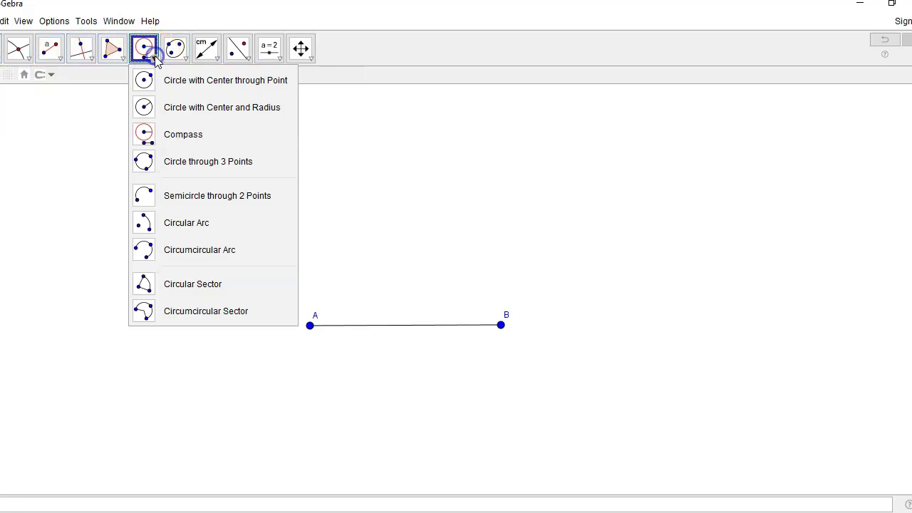
left_click(224, 80)
left_click(310, 327)
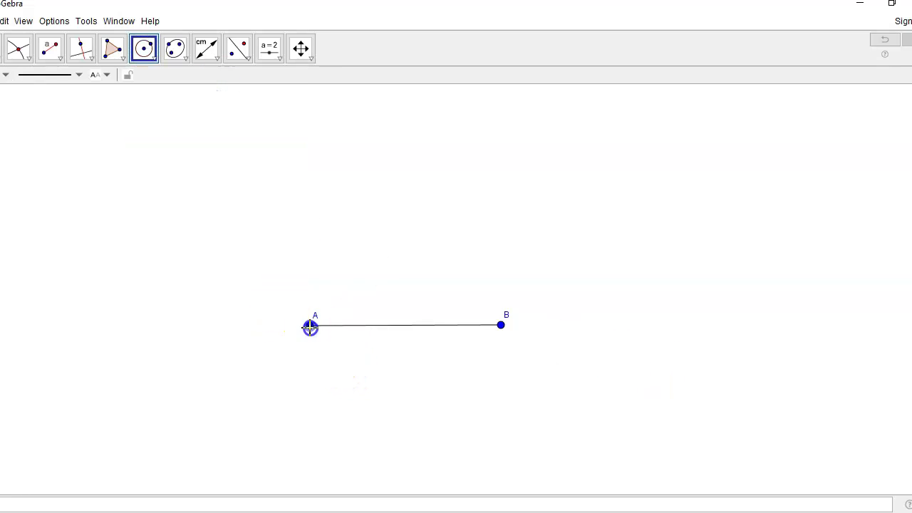
left_click(467, 370)
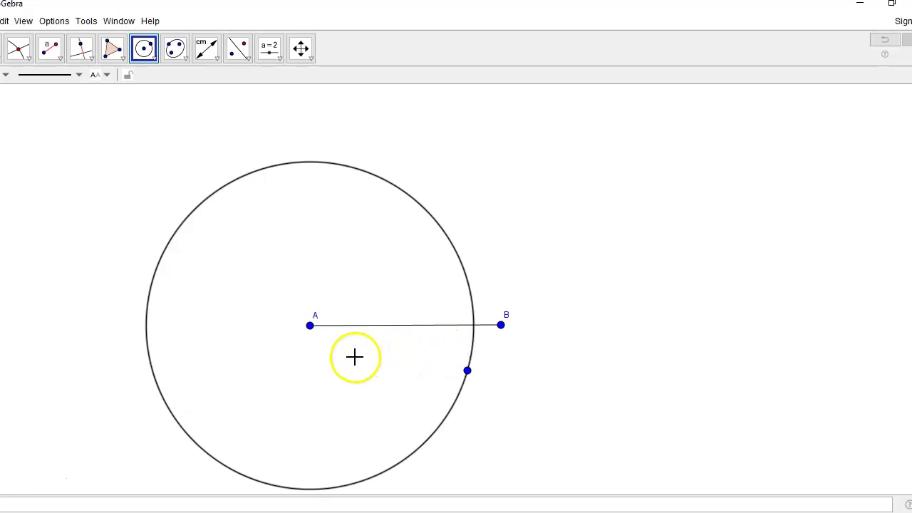
- Copy the radius of circle A with the Compass tool and place an equal circle centred at B
left_click(156, 62)
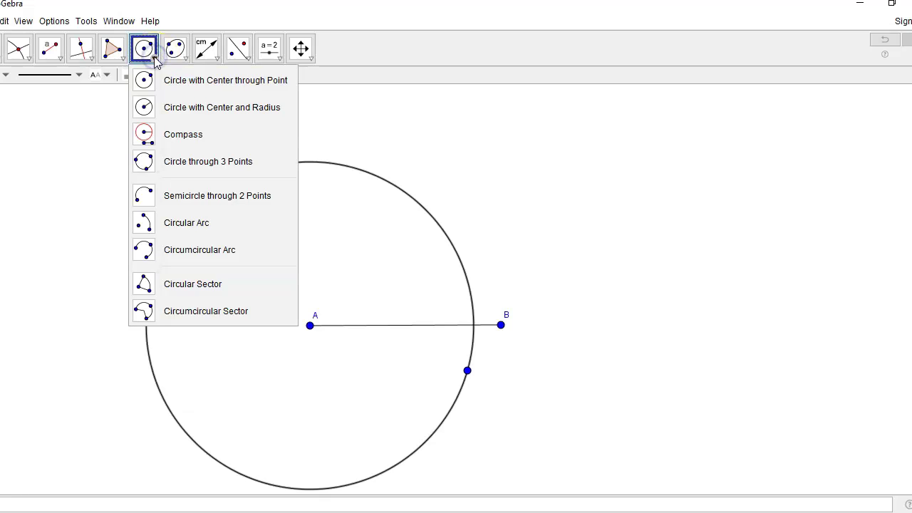
left_click(125, 61)
left_click(150, 57)
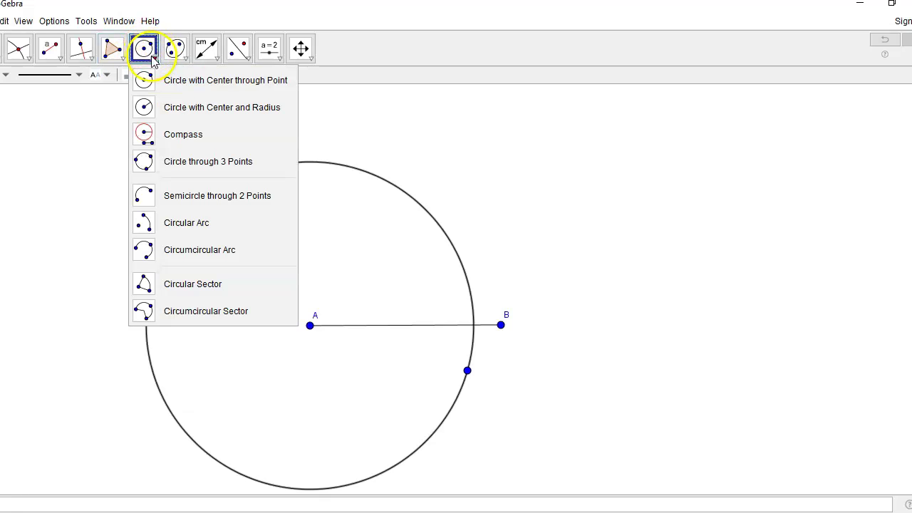
left_click(169, 136)
left_click(310, 325)
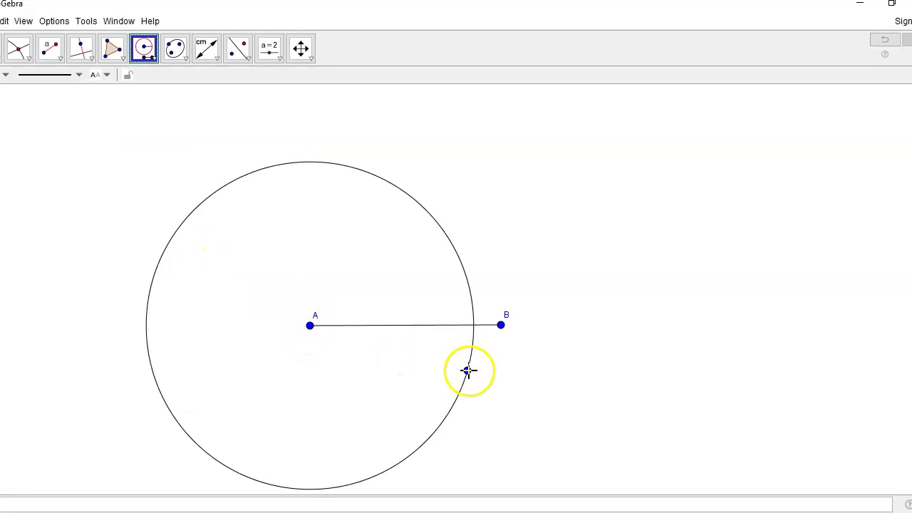
left_click(468, 371)
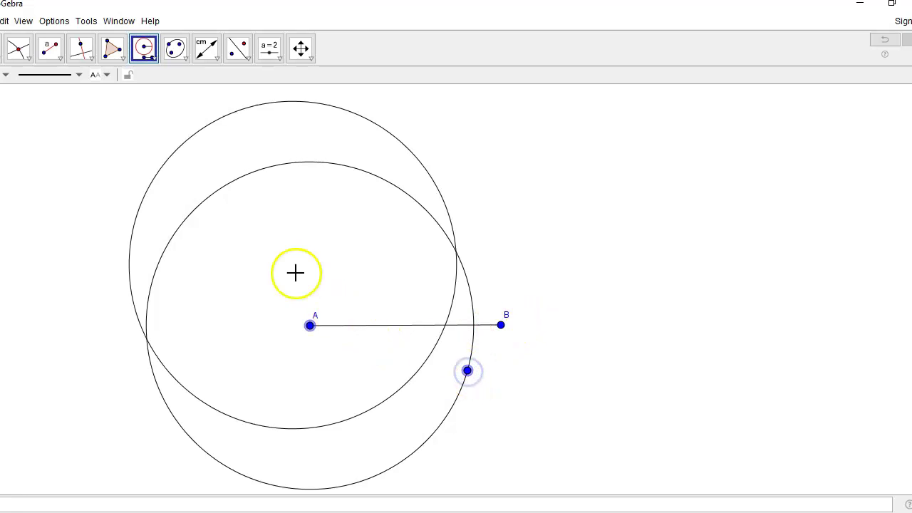
left_click(501, 325)
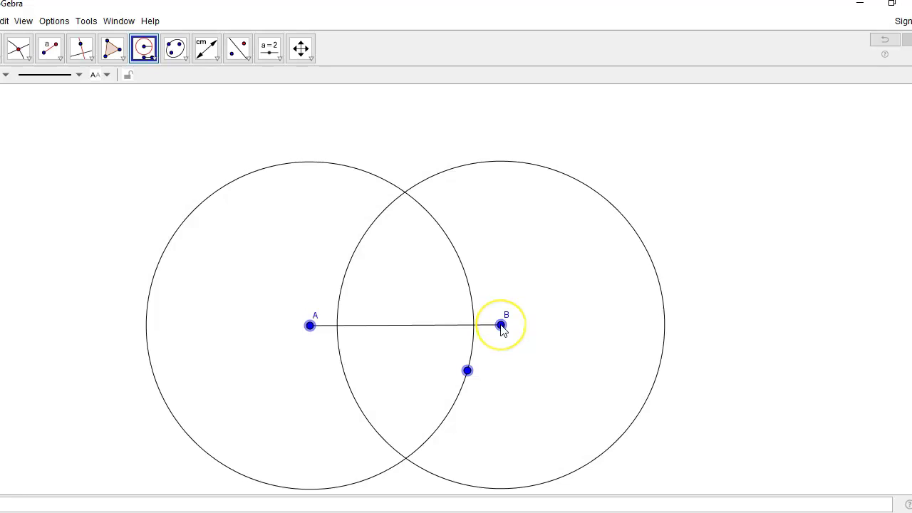
mouse_move(501, 326)
left_mouse_down()
mouse_move(491, 325)
mouse_move(521, 306)
mouse_move(448, 164)
mouse_move(695, 138)
mouse_move(606, 179)
mouse_move(518, 360)
mouse_move(502, 326)
left_mouse_up()
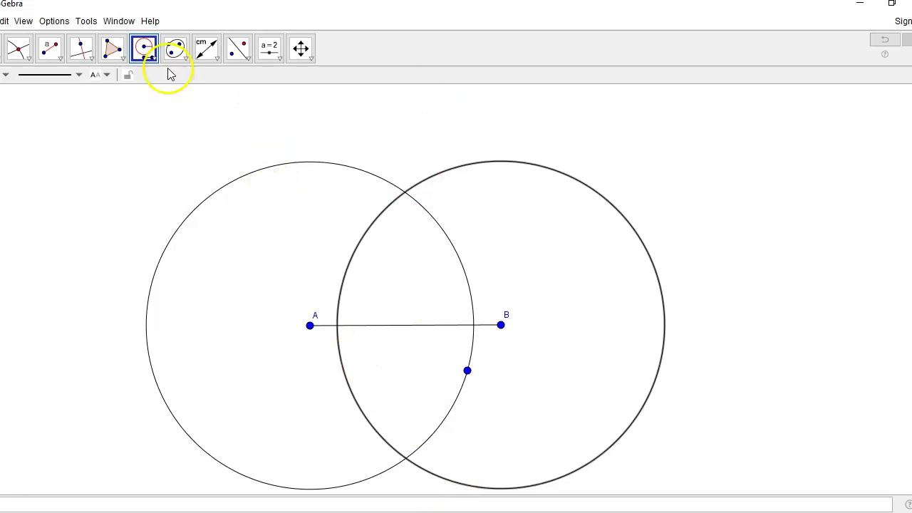
- Mark the upper and lower intersection points of the two circles with the Intersect tool
left_click(27, 60)
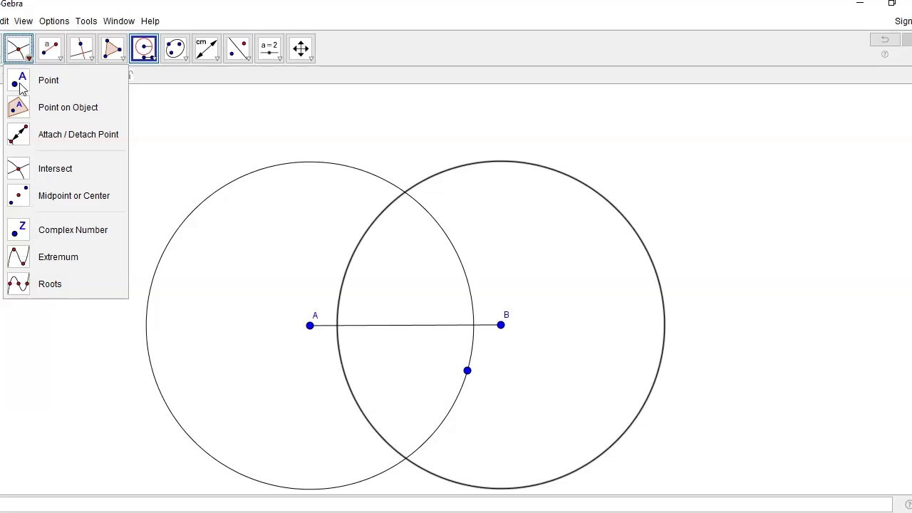
left_click(40, 170)
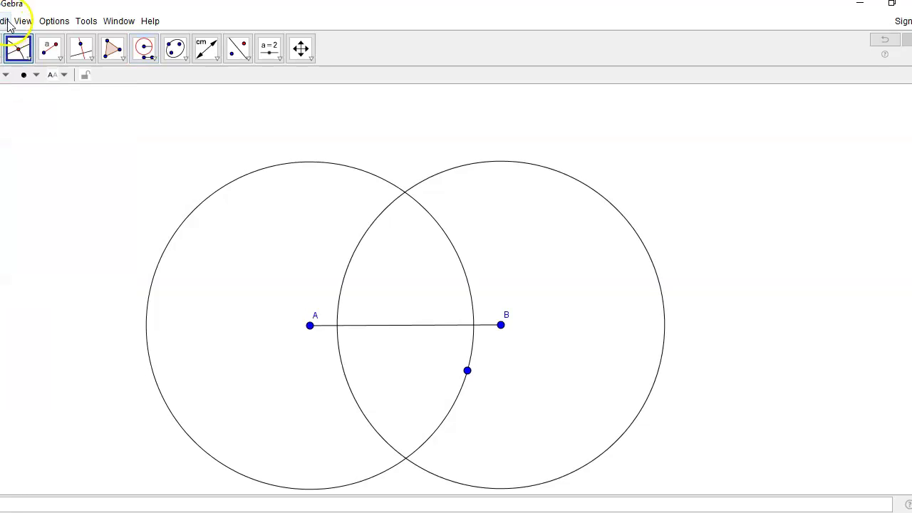
left_click(27, 56)
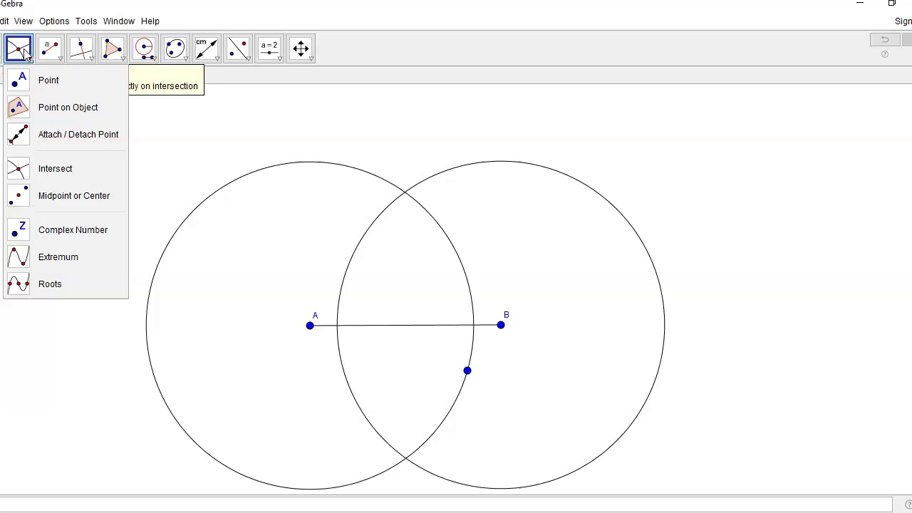
left_click(40, 168)
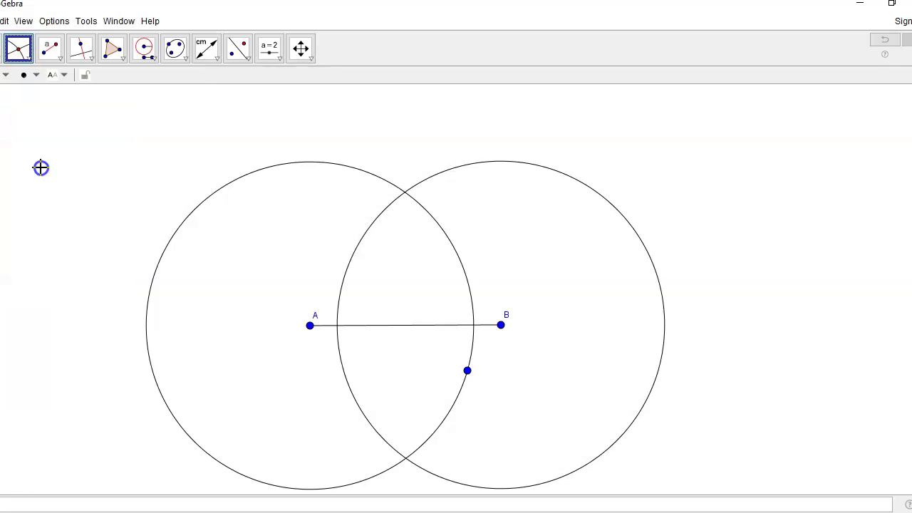
left_click(406, 193)
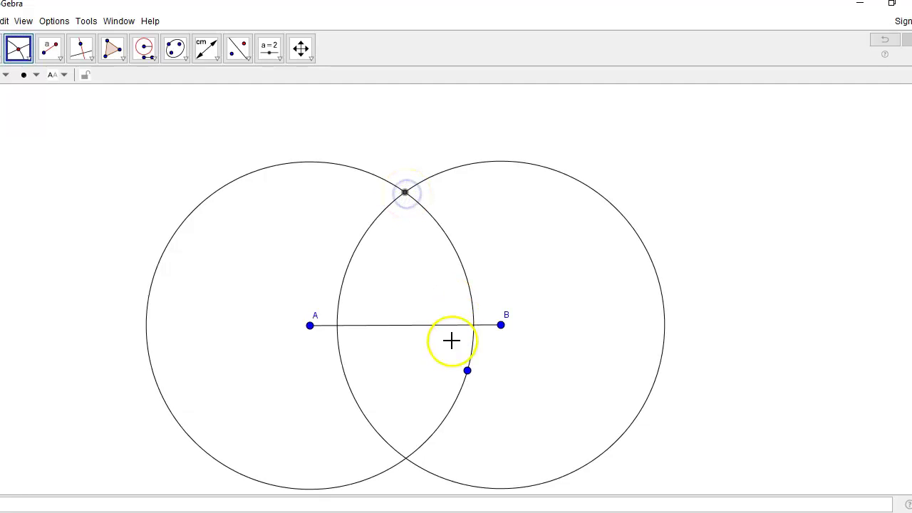
left_click(406, 460)
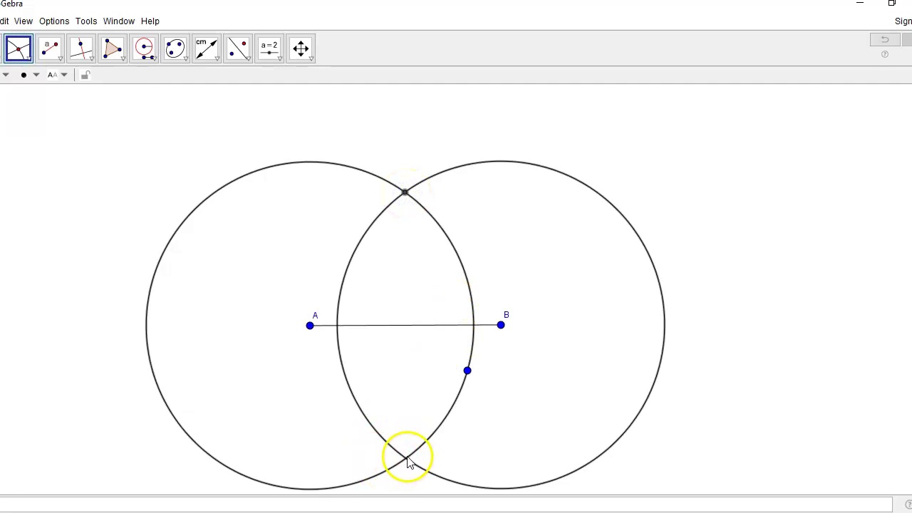
mouse_move(416, 461)
left_mouse_down()
mouse_move(450, 460)
mouse_move(406, 463)
left_mouse_up()
left_click(406, 459)
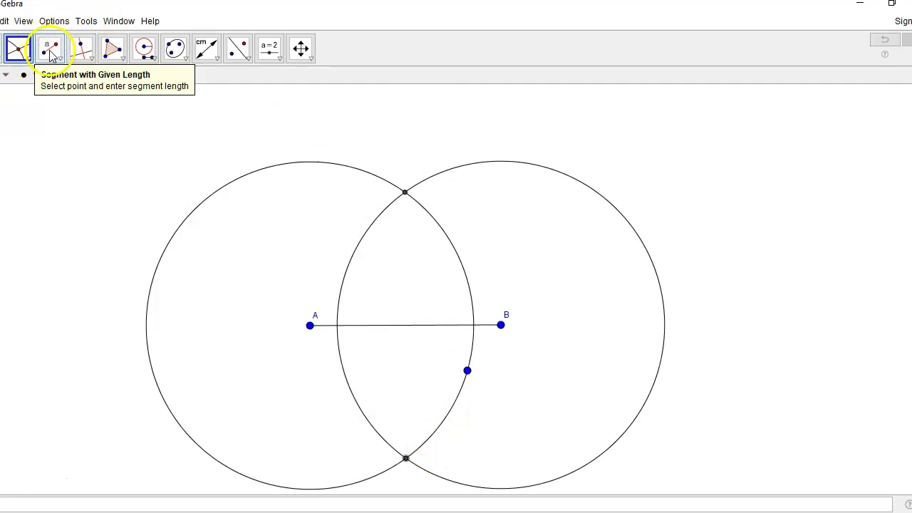
- Draw a line through the upper and lower intersection points of the circles
left_click(59, 59)
left_click(74, 81)
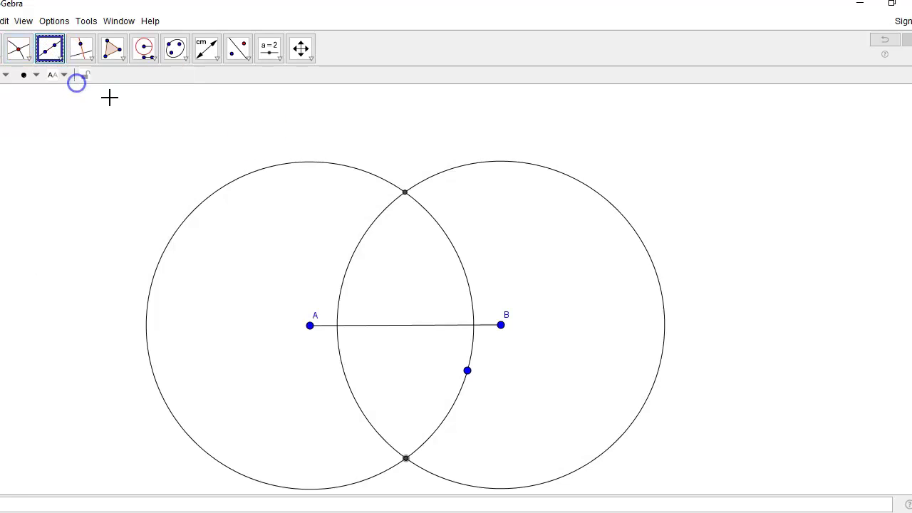
left_click(404, 193)
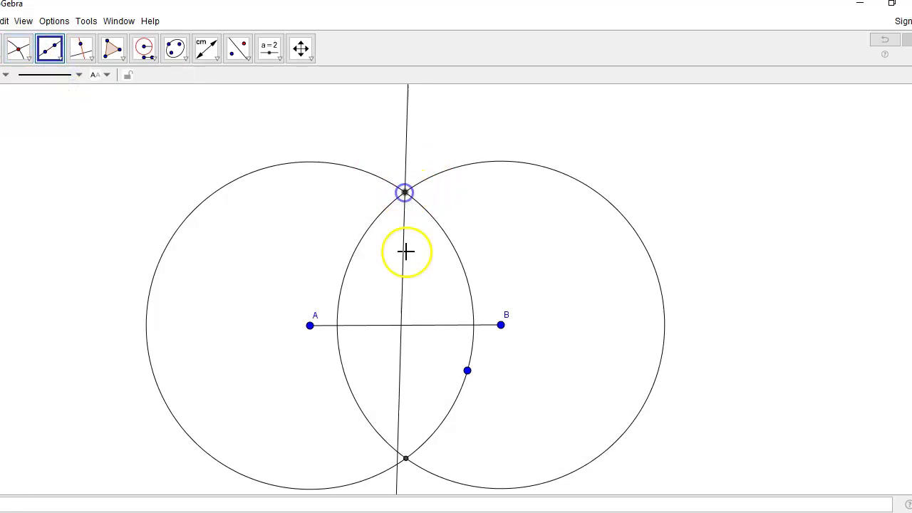
left_click(406, 459)
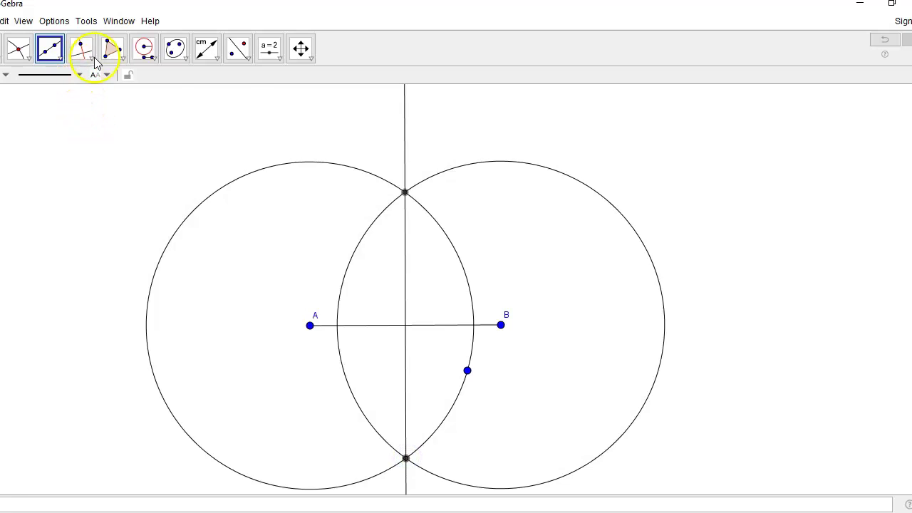
left_click(214, 57)
left_click(237, 80)
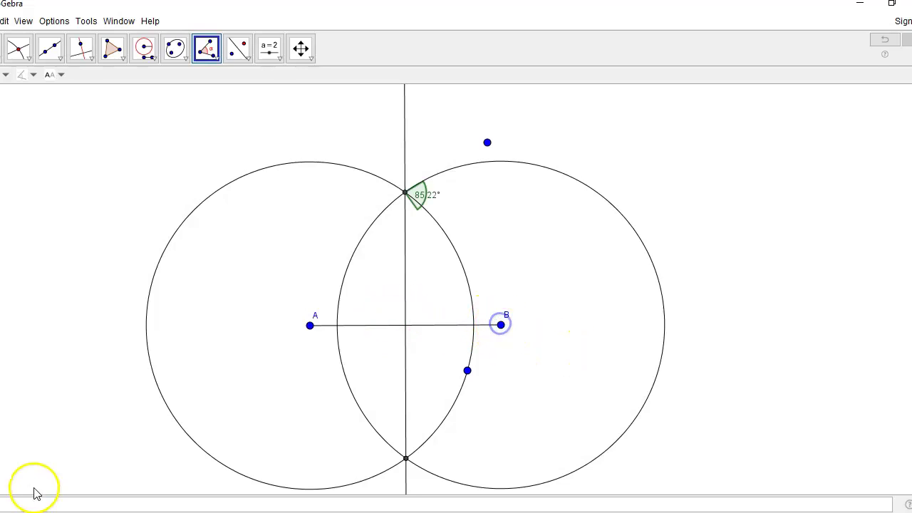
left_click(18, 55)
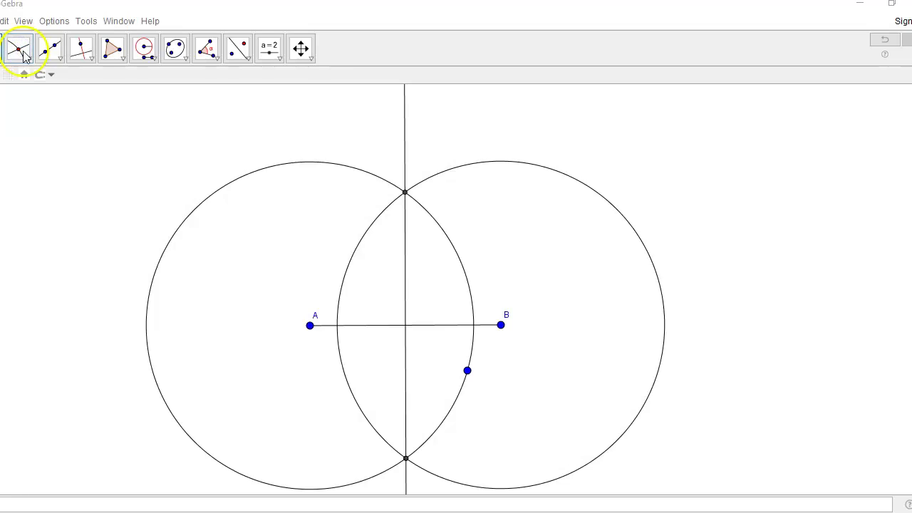
- Mark where the vertical line crosses segment AB and measure the angle there between B and the upper circle intersection
left_click(23, 53)
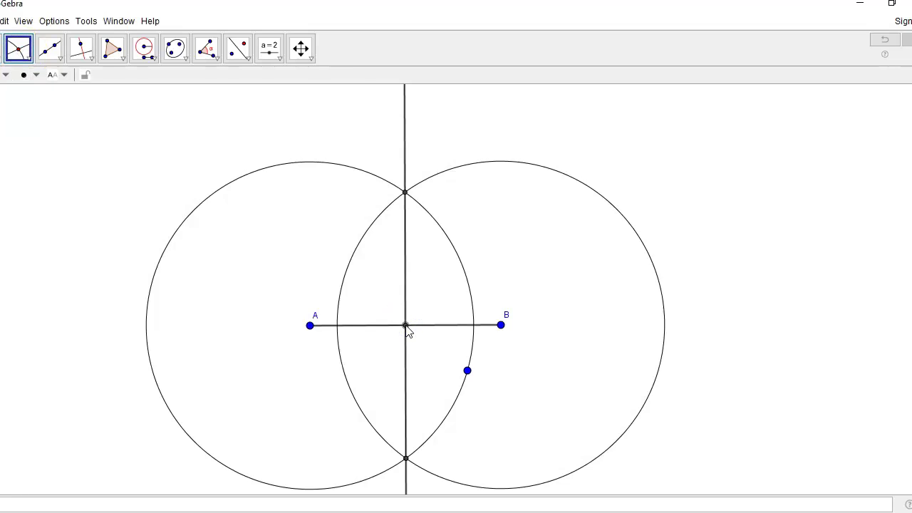
left_click(407, 326)
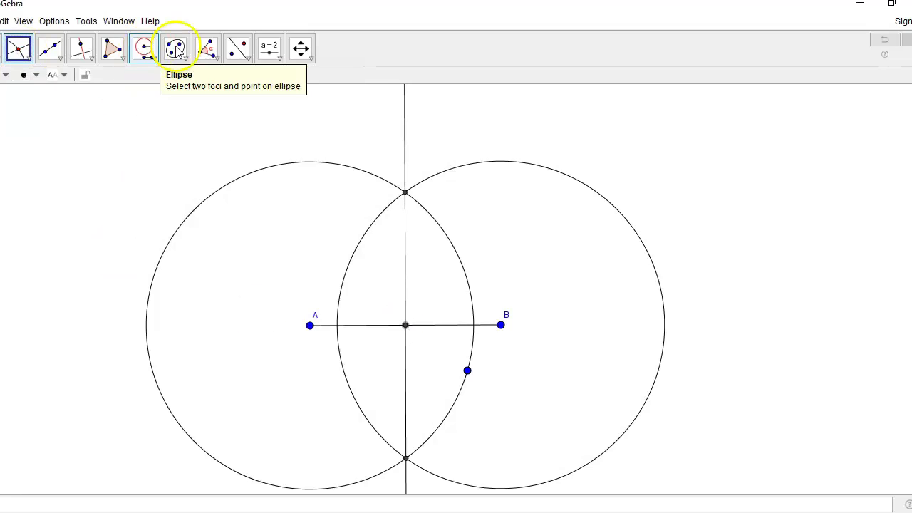
left_click(214, 56)
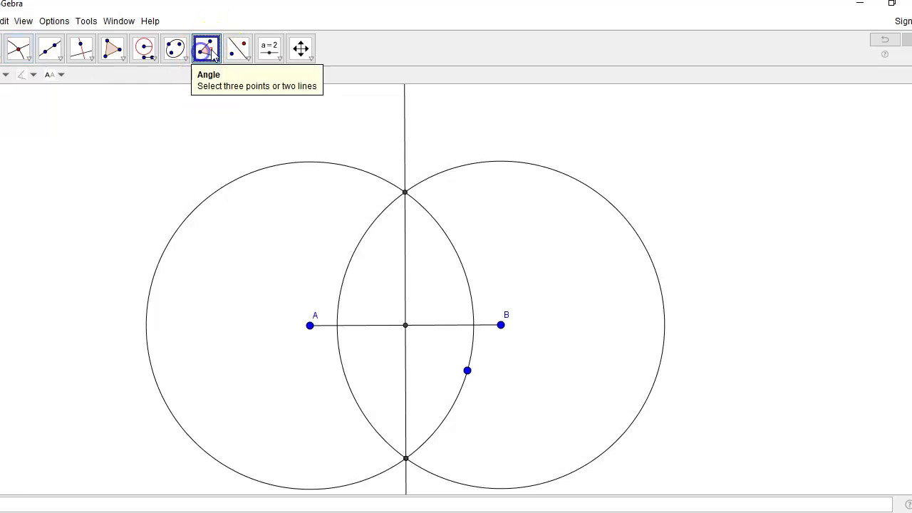
left_click(207, 51)
left_click(214, 78)
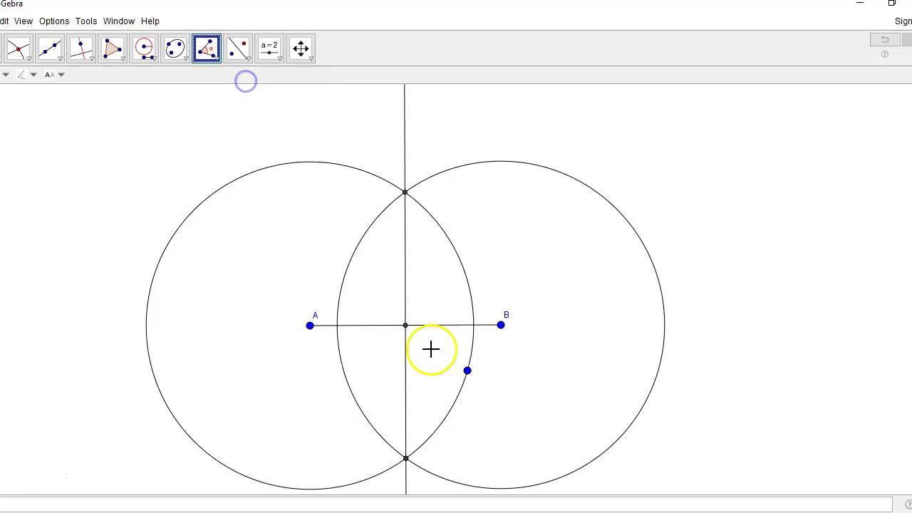
left_click(406, 326)
left_click(404, 193)
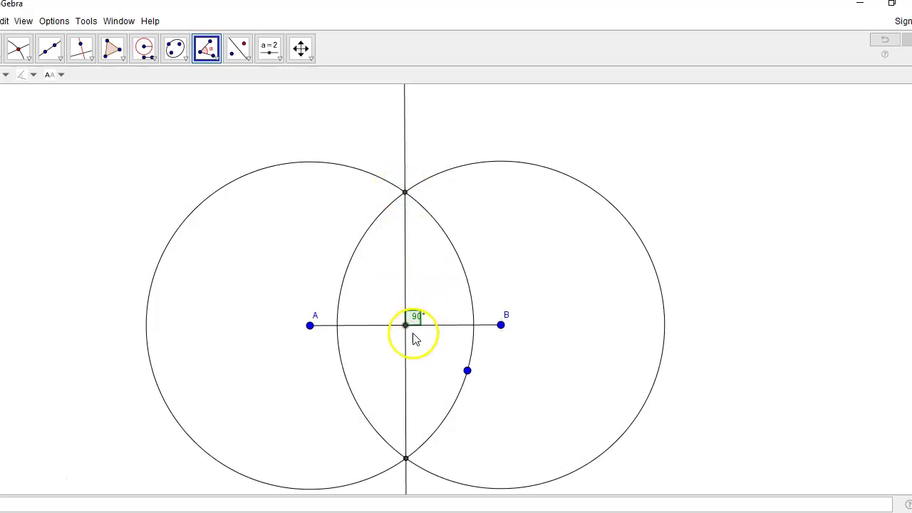
- Move the angle label out of the angle marker to just beside it, above segment AB
left_click(33, 37)
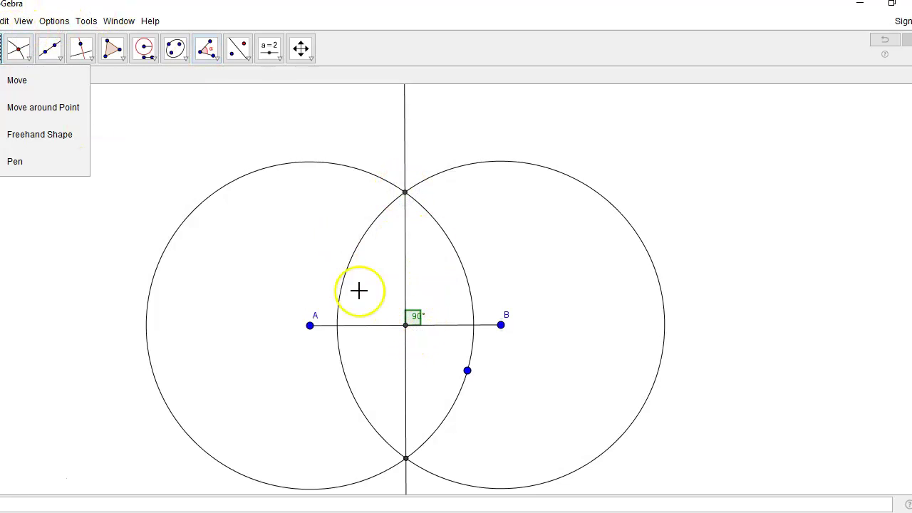
left_click(419, 322)
left_click_drag(433, 314, 433, 320)
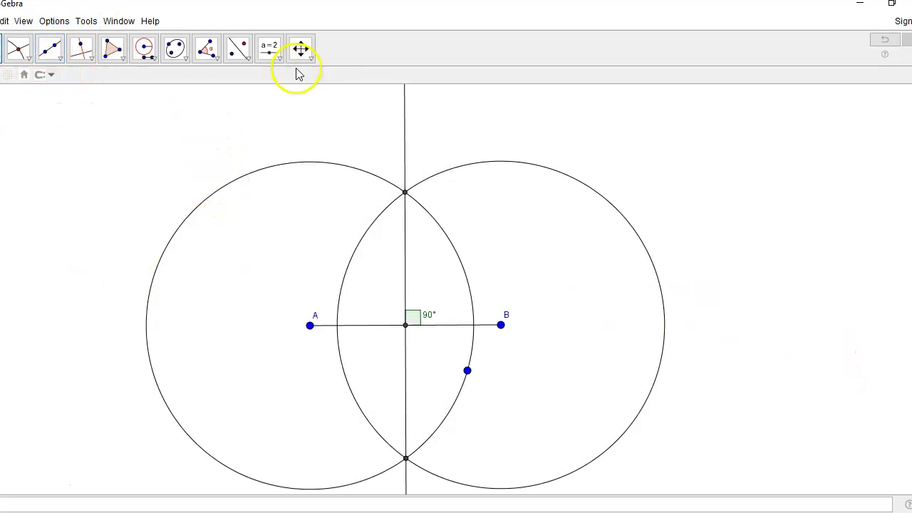
- Measure the distances from A and B to the crossing point on AB and move both length labels below the segment
left_click(208, 51)
mouse_move(231, 30)
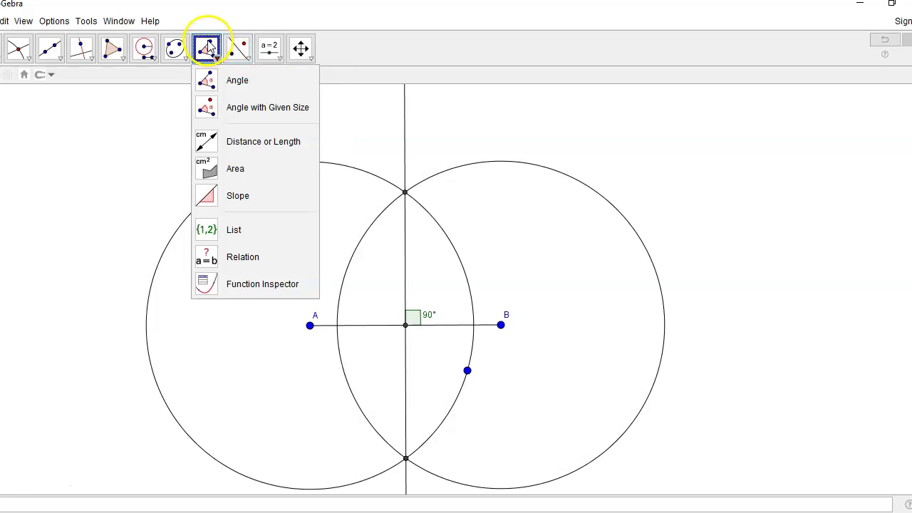
left_click(239, 146)
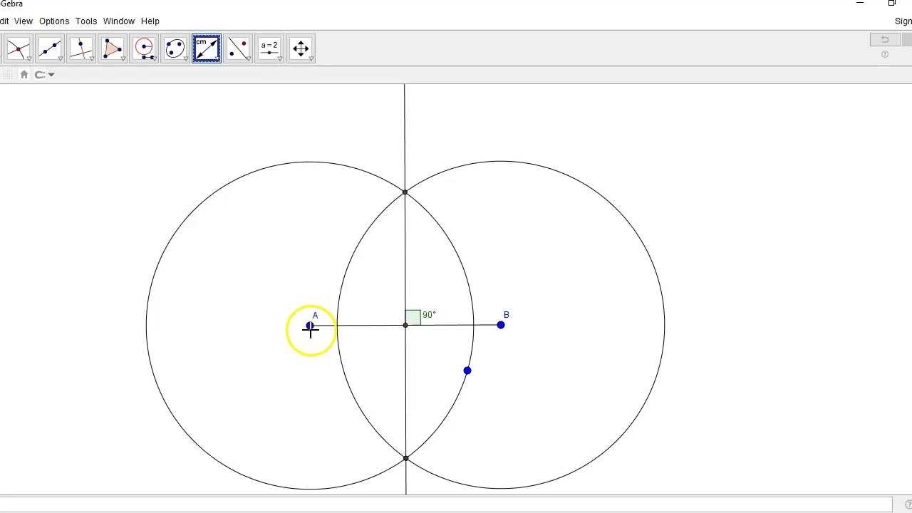
left_click(406, 325)
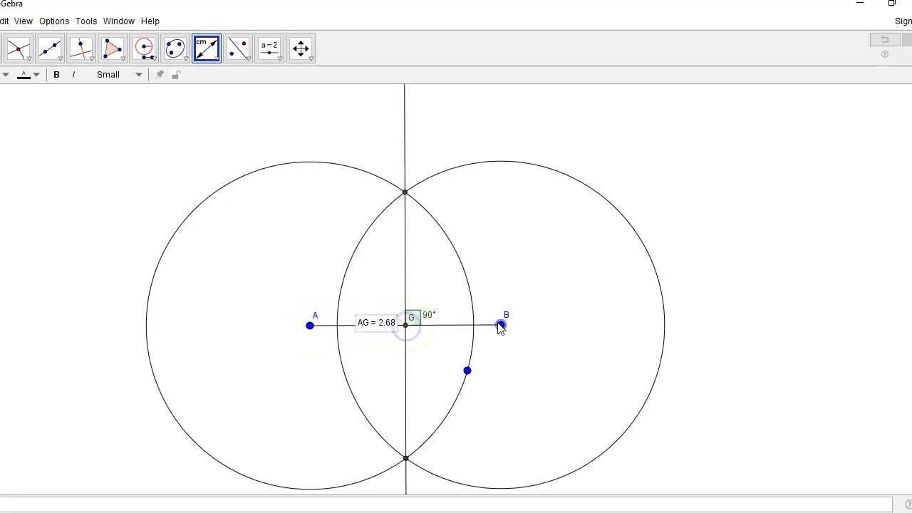
left_click(405, 326)
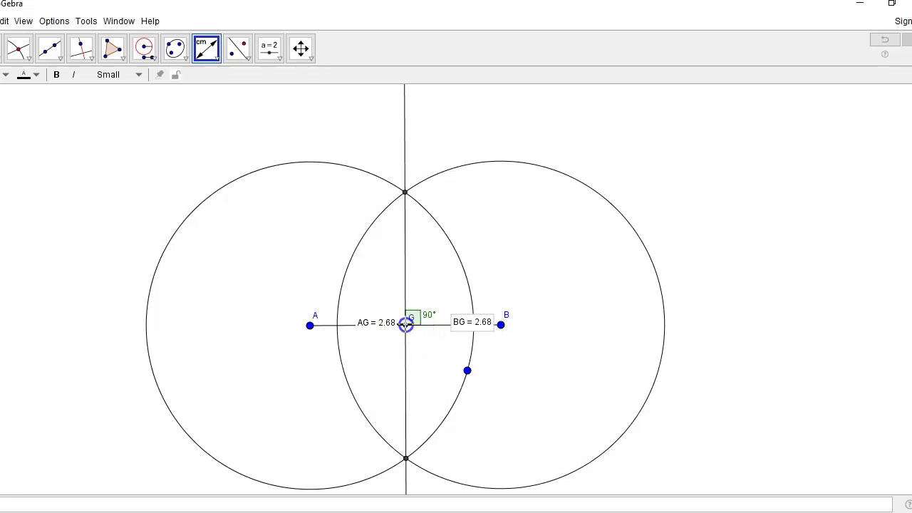
key("Escape")
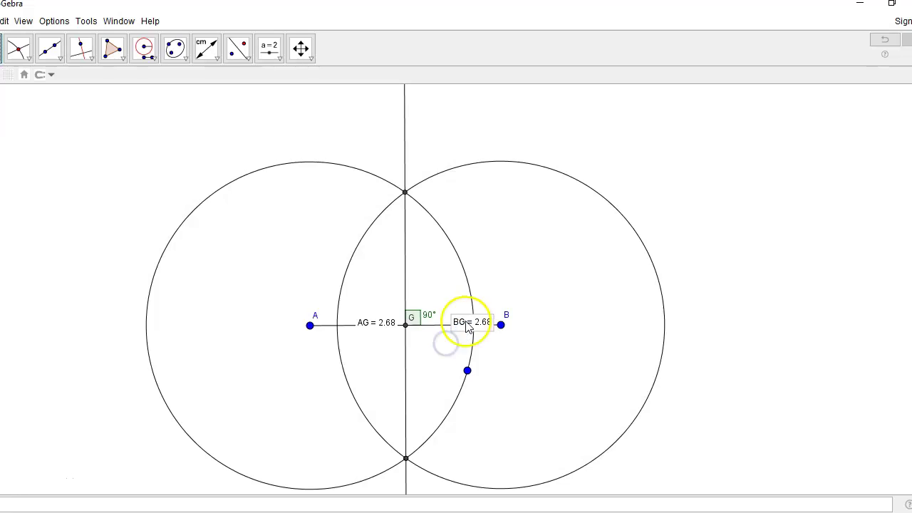
left_click_drag(483, 328, 463, 347)
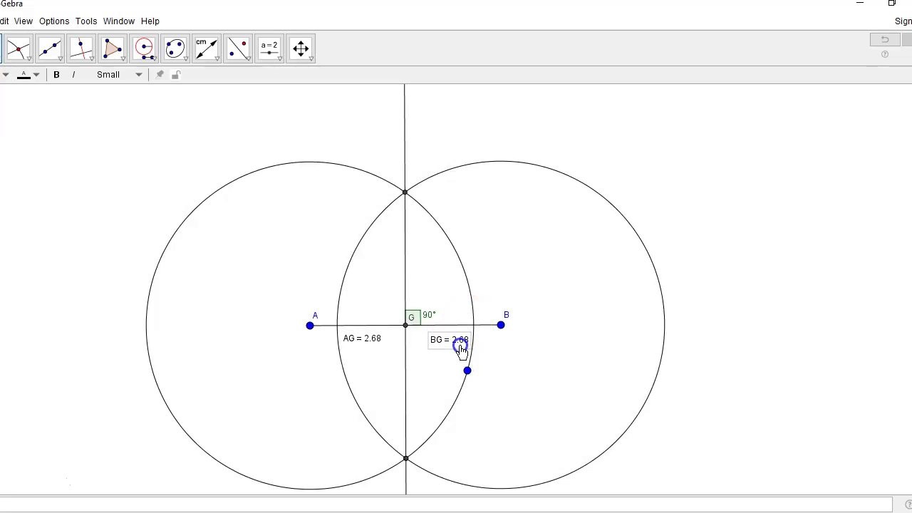